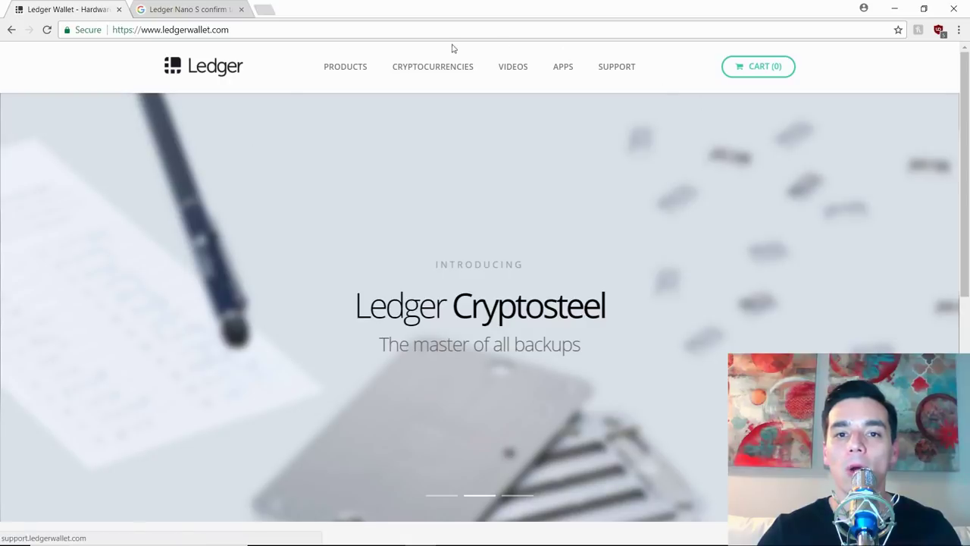
- Open the Ledger Wallet Bitcoin & Altcoins page from the Ledger Apps overview
{"action": "left_click", "coordinate": [565, 74]}
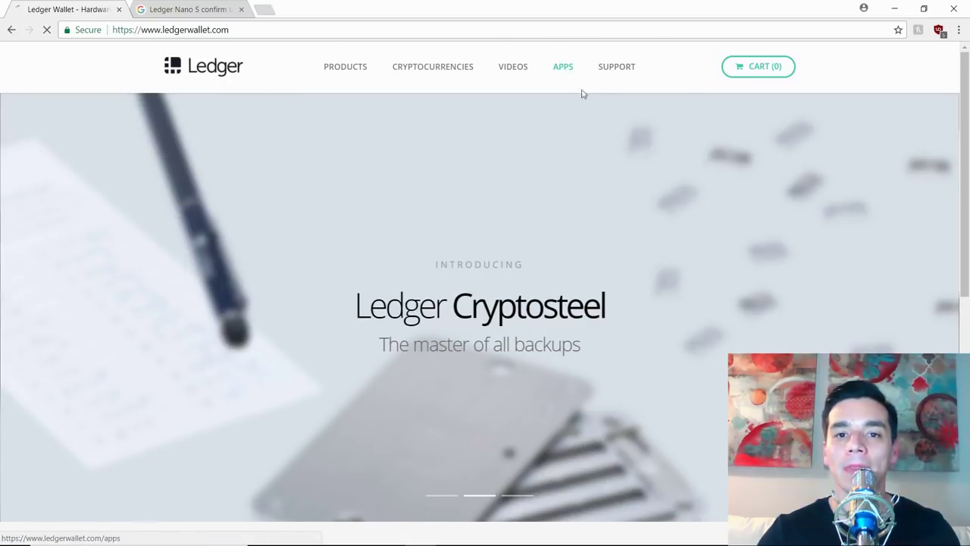
{"action": "scroll", "coordinate": [623, 276], "scroll_direction": "down", "scroll_amount": 3}
{"action": "scroll", "coordinate": [623, 272], "scroll_direction": "down", "scroll_amount": 5}
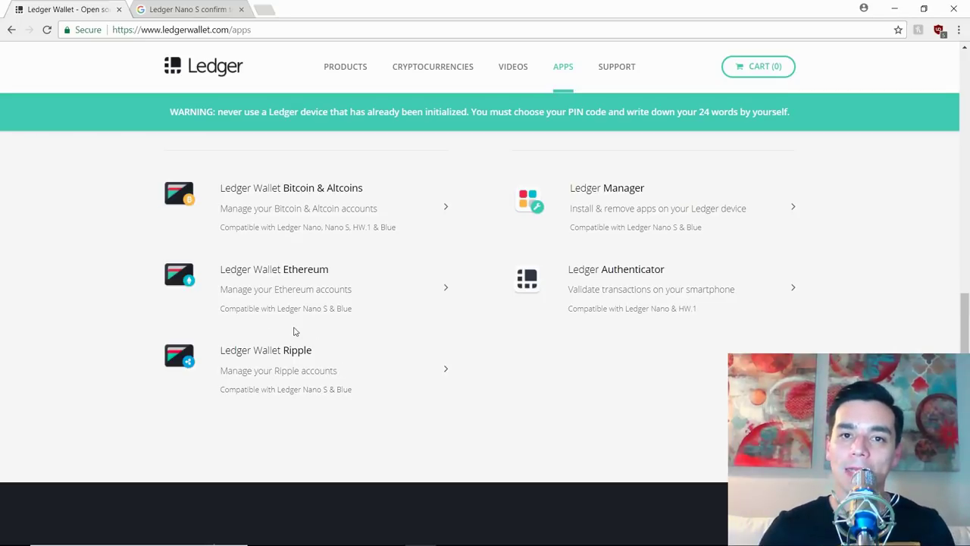
{"action": "left_click", "coordinate": [335, 195]}
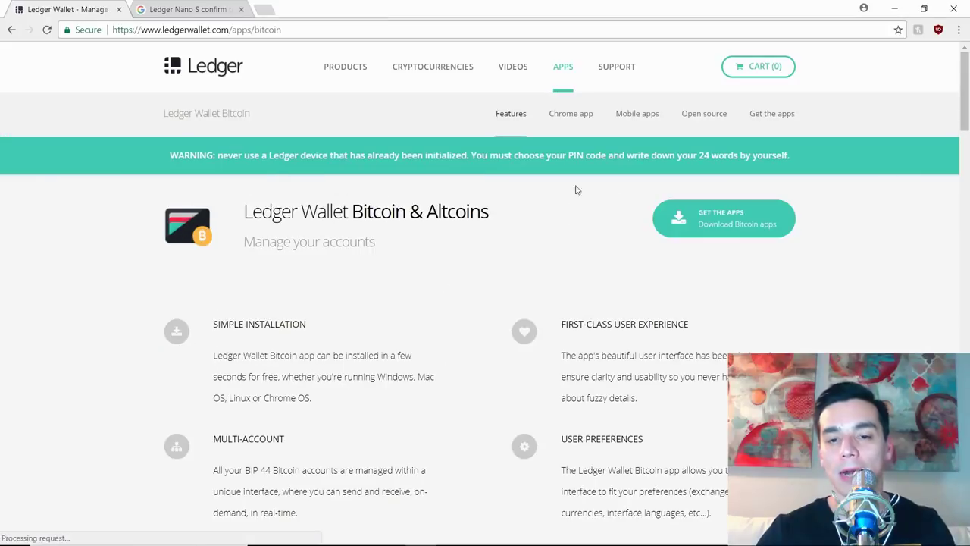
- Go to the Bitcoin app downloads and open the store listing of the Ledger Wallet Bitcoin Chrome application
{"action": "left_click", "coordinate": [739, 220]}
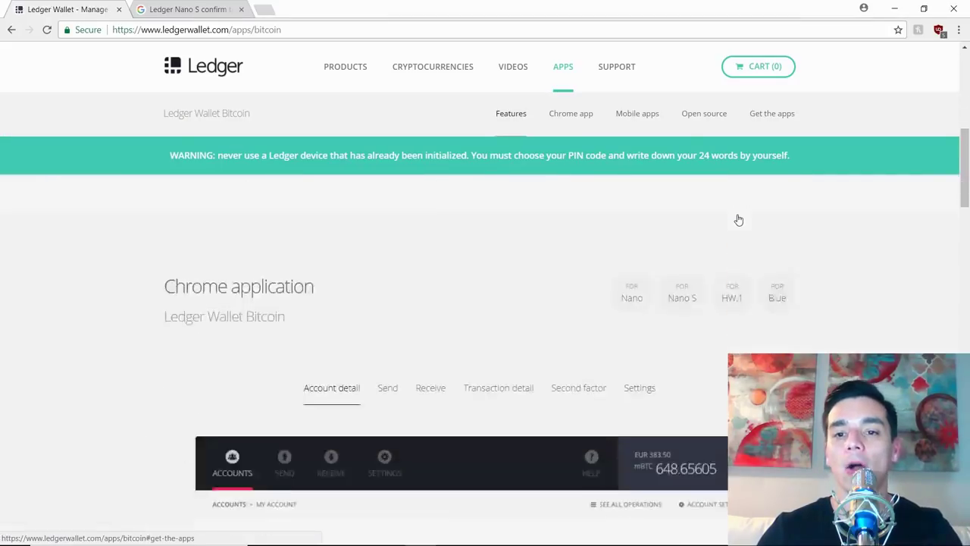
{"action": "scroll", "coordinate": [310, 236], "scroll_direction": "down", "scroll_amount": 2}
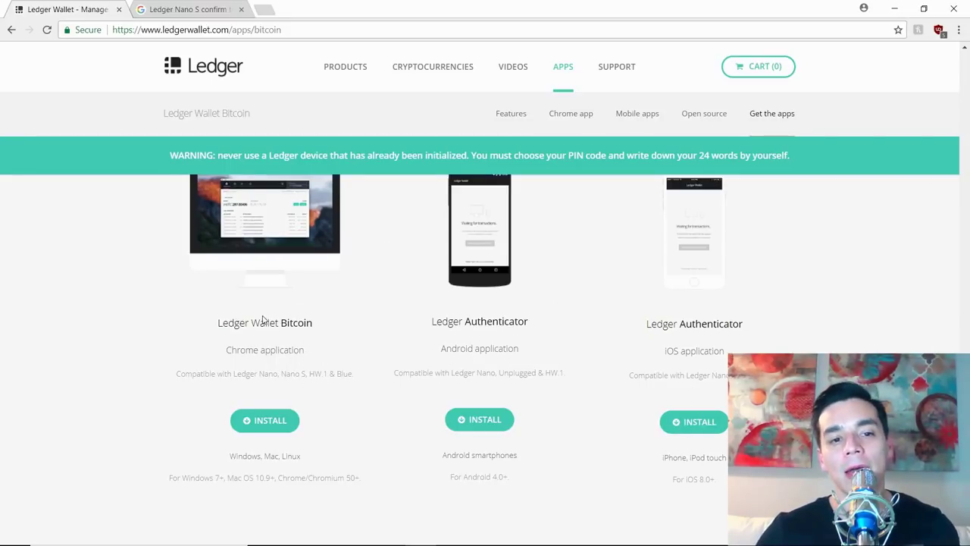
{"action": "scroll", "coordinate": [376, 306], "scroll_direction": "up", "scroll_amount": 1}
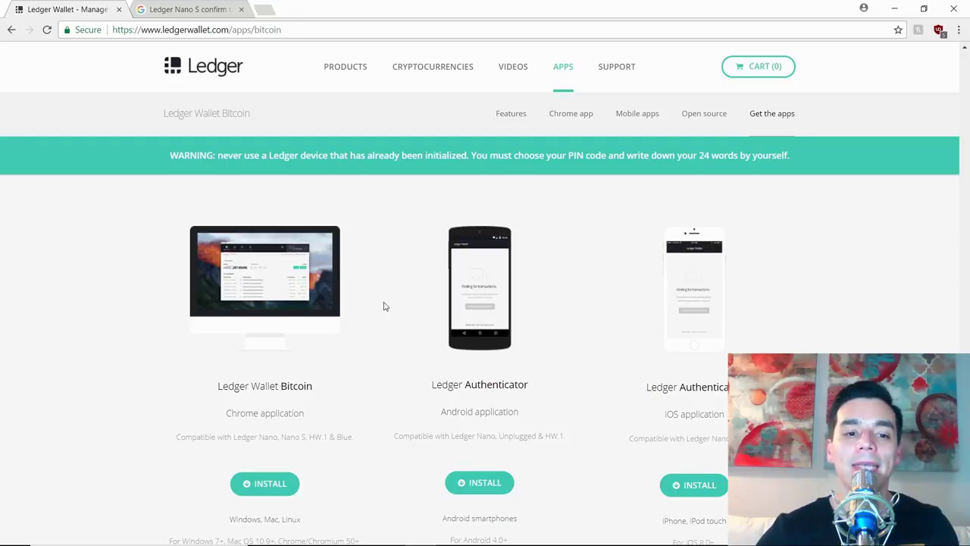
{"action": "left_click", "coordinate": [282, 486]}
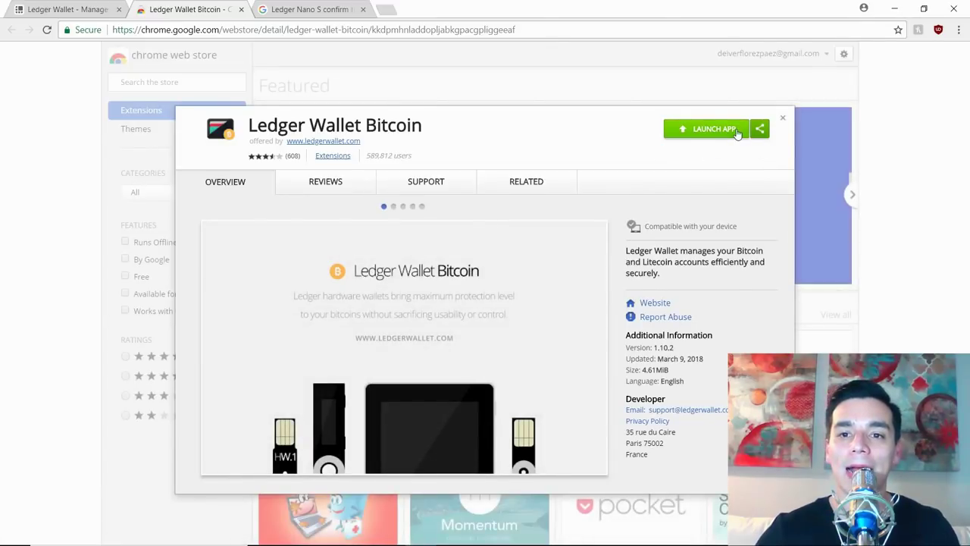
- Launch Ledger Wallet Bitcoin and select the Bitcoin chain with the Segwit address type
{"action": "left_click", "coordinate": [736, 130]}
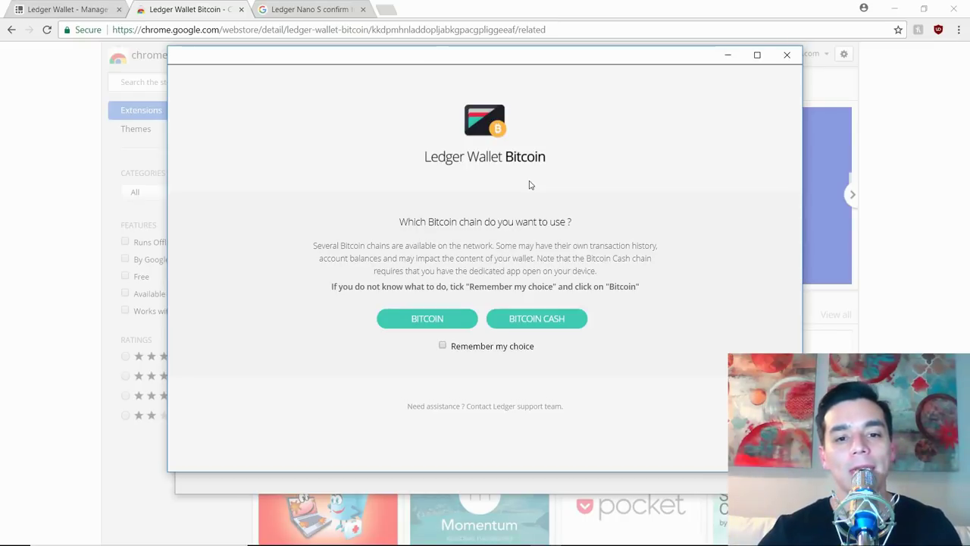
{"action": "left_click", "coordinate": [446, 327]}
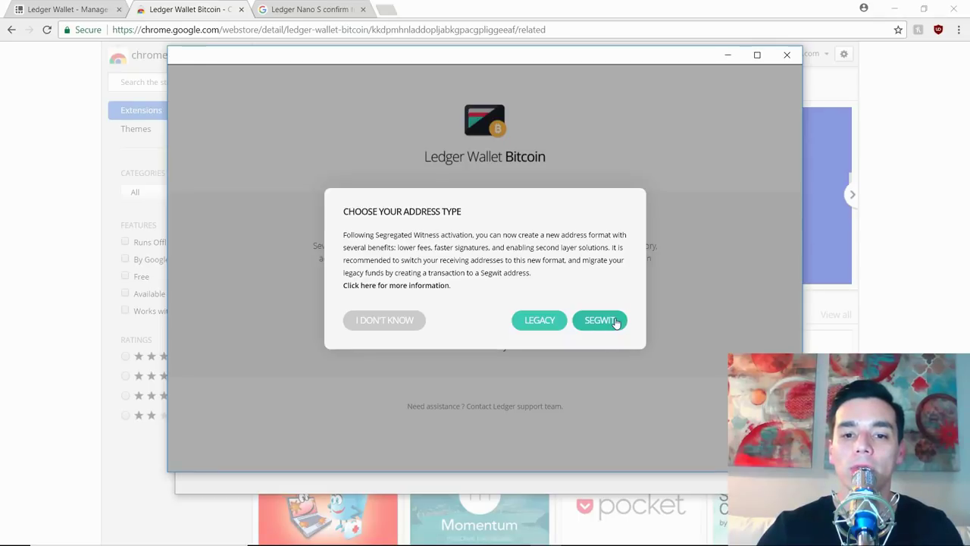
{"action": "left_click", "coordinate": [614, 324]}
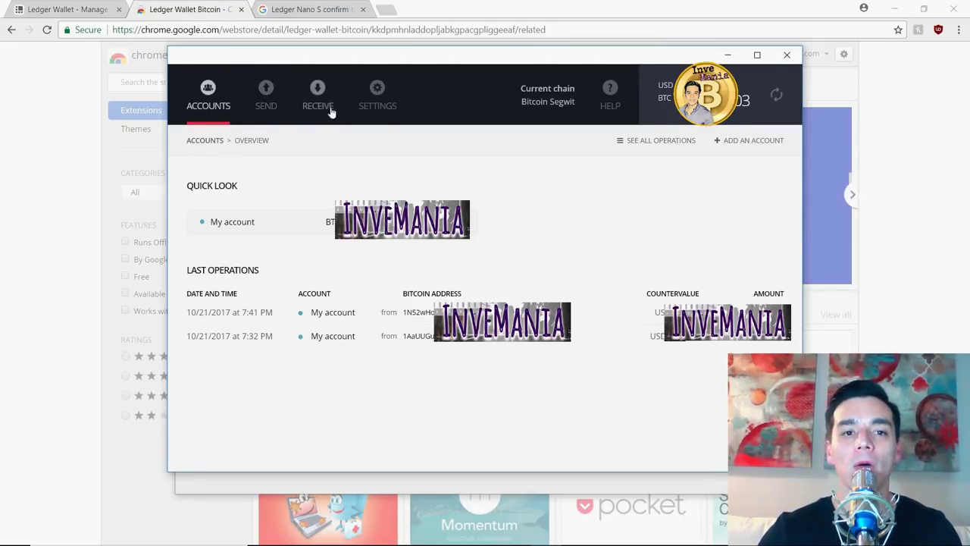
- View the wallet's settings categories and close them
{"action": "left_click", "coordinate": [385, 97]}
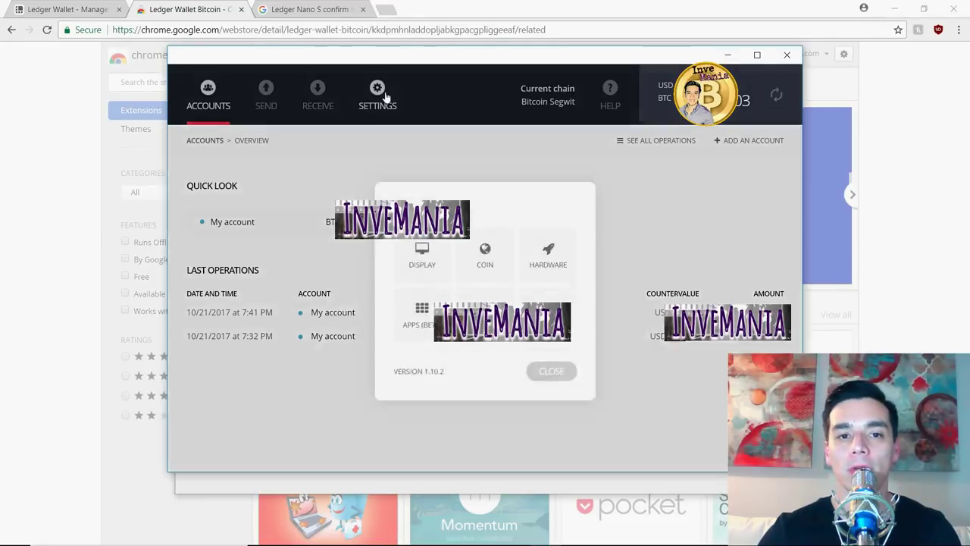
{"action": "left_click", "coordinate": [559, 162]}
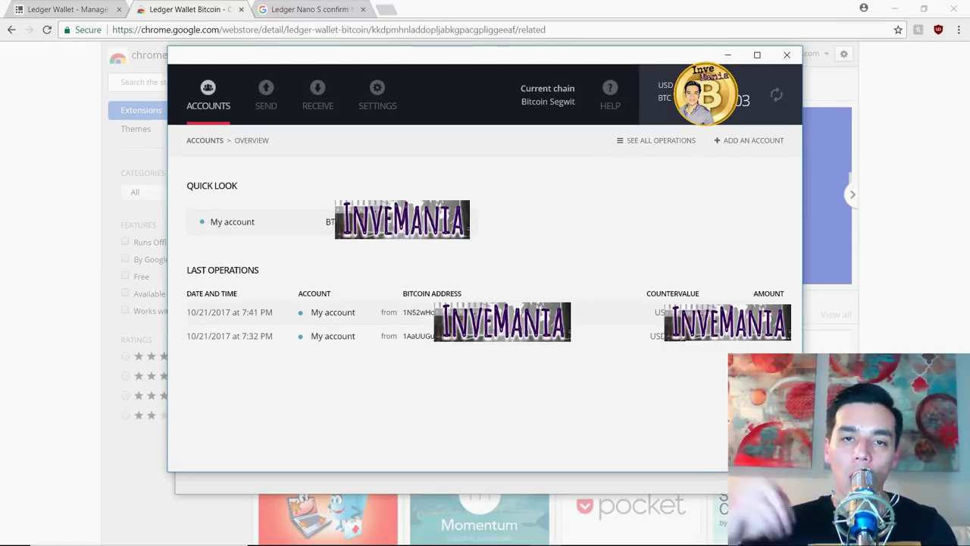
- Start a bitcoin payment of 0.05 BTC with My account as the account to debit
{"action": "left_click", "coordinate": [266, 93]}
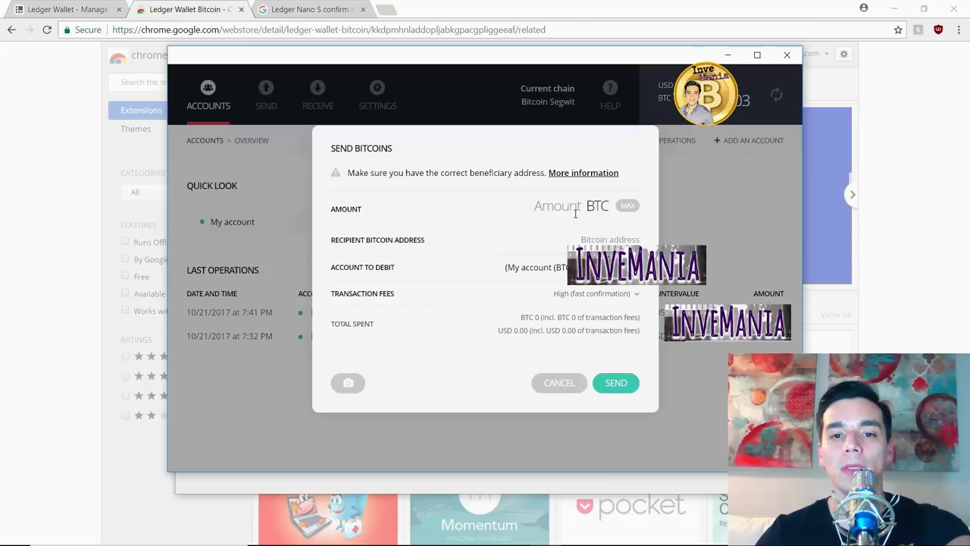
{"action": "type", "text": "0.05"}
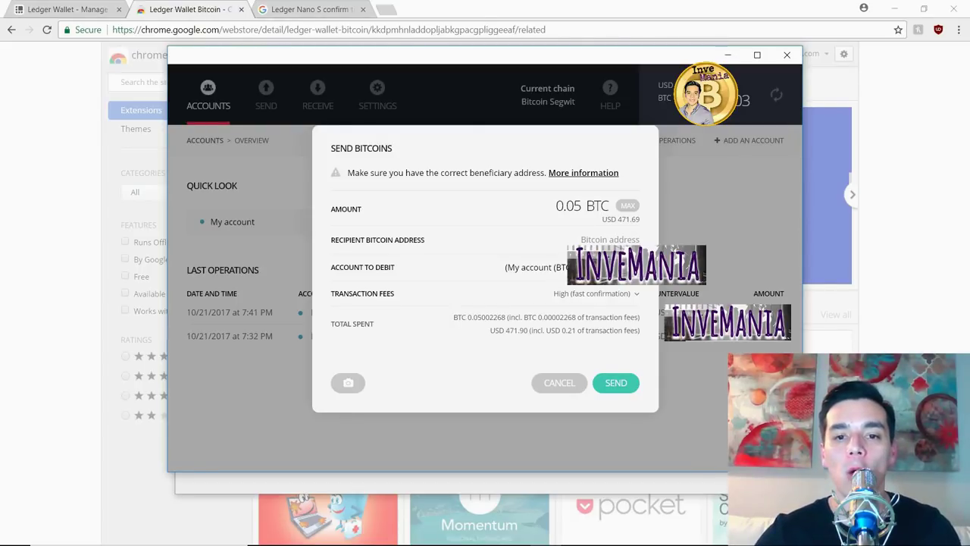
{"action": "left_click", "coordinate": [599, 267]}
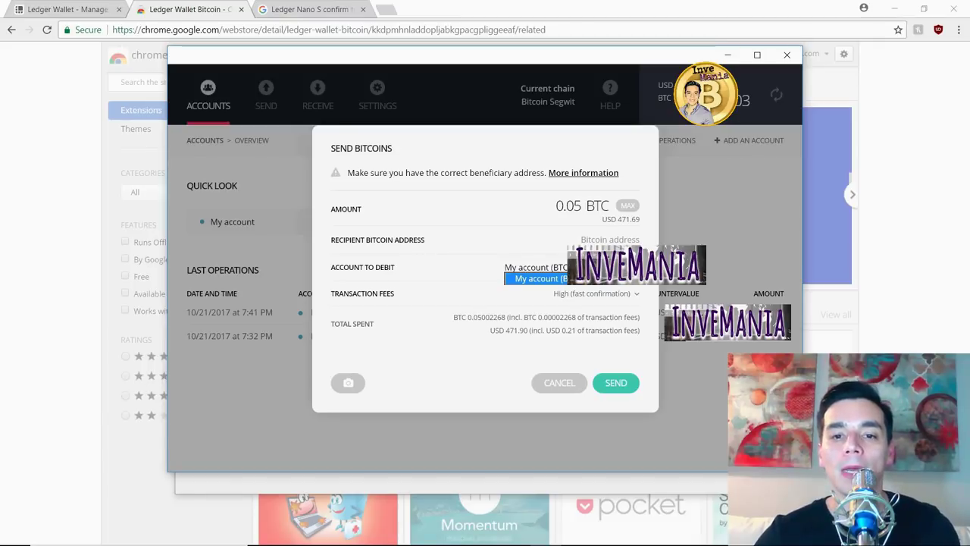
{"action": "left_click", "coordinate": [563, 279]}
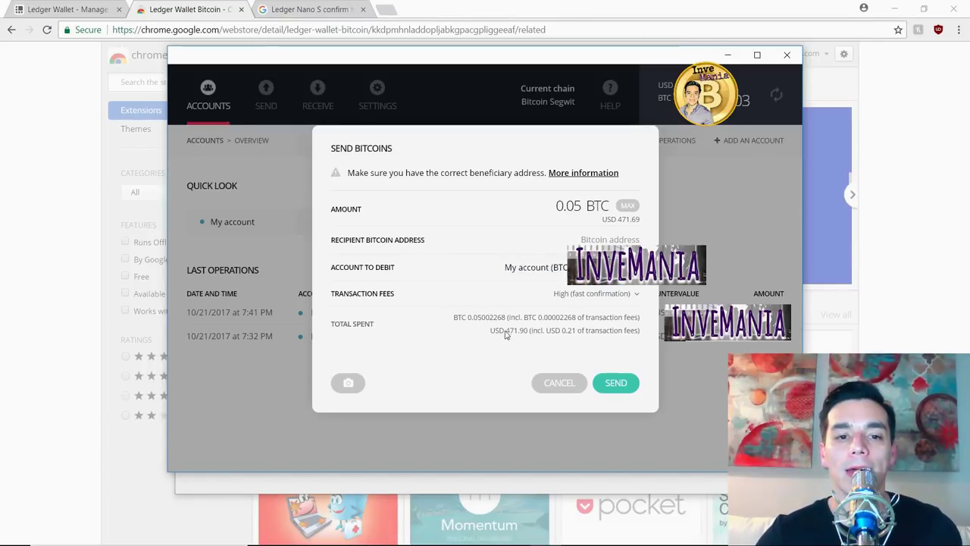
- Set the payment's transaction fees to Low (slow confirmation) and try to send it without a recipient address
{"action": "left_click", "coordinate": [614, 300]}
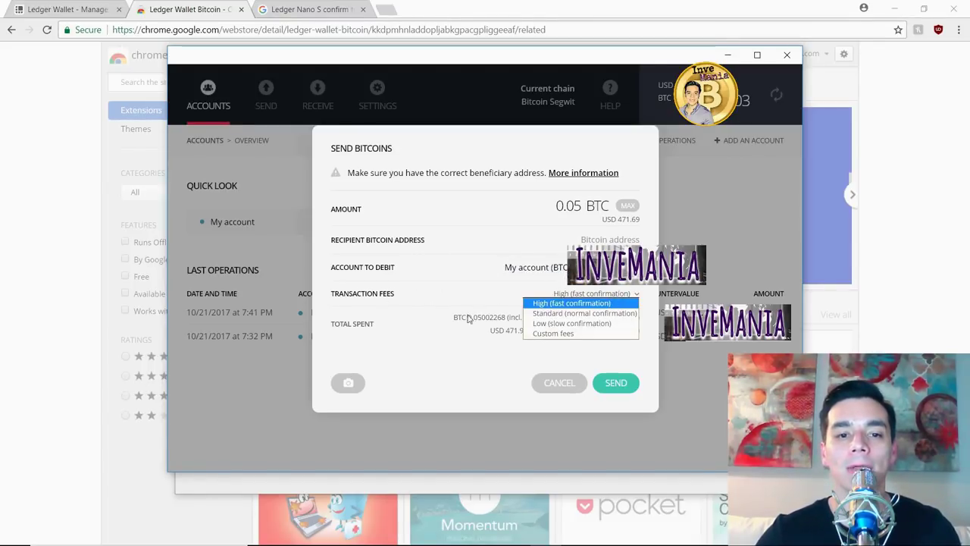
{"action": "left_click", "coordinate": [570, 304]}
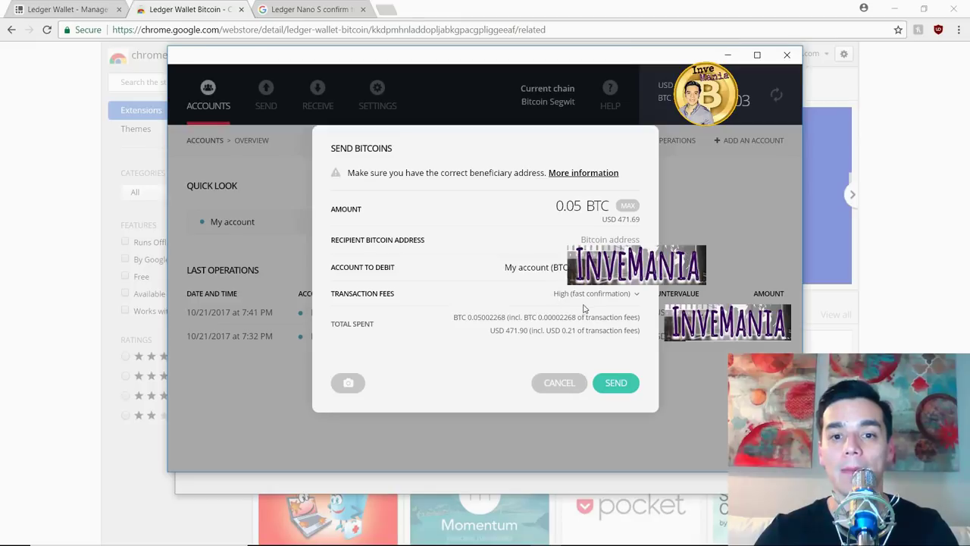
{"action": "left_click", "coordinate": [592, 295]}
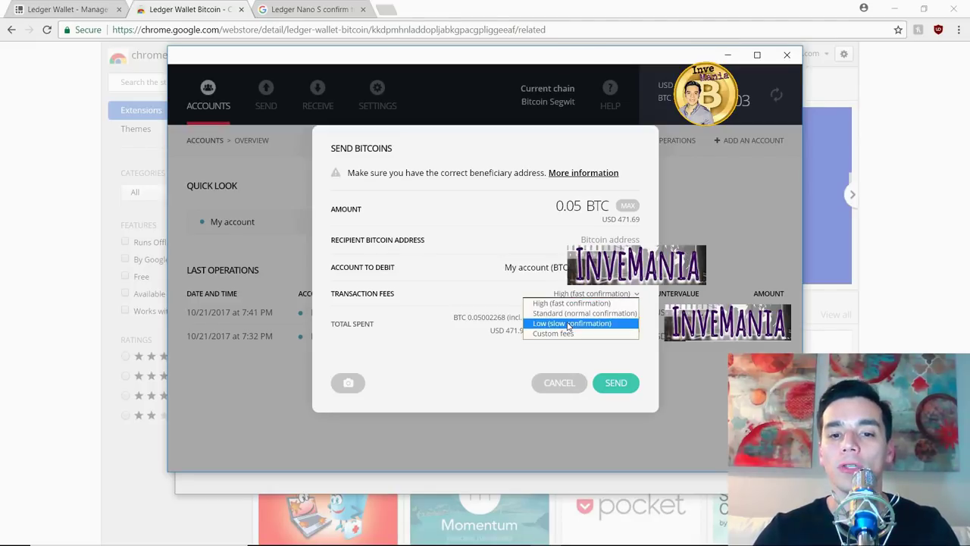
{"action": "left_click", "coordinate": [570, 324]}
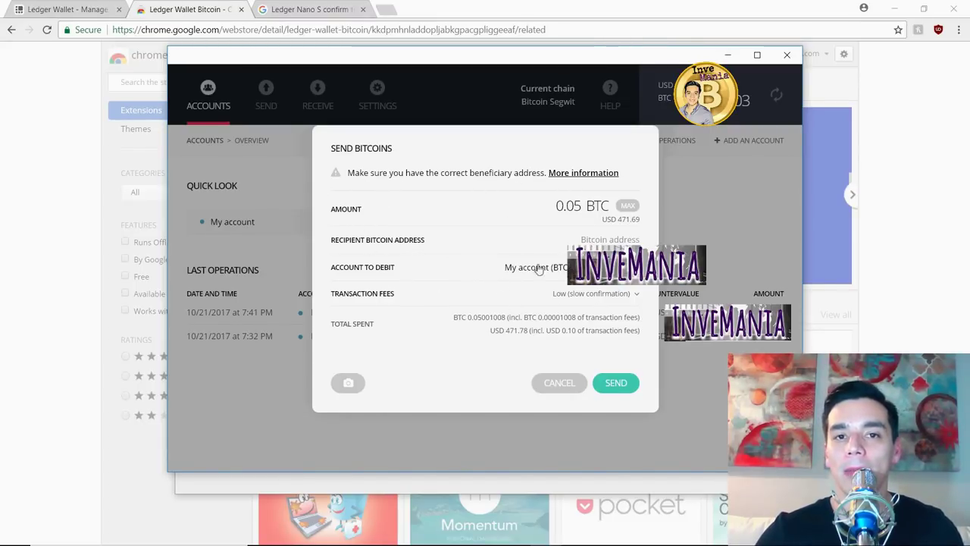
{"action": "left_click", "coordinate": [621, 383]}
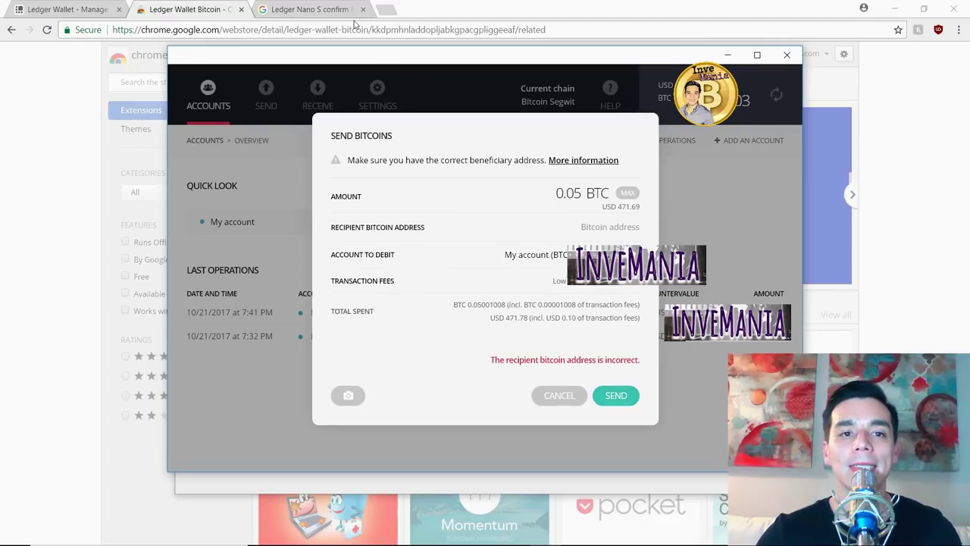
- View the Google image results on confirming a Ledger Nano S transaction, and return to the Ledger Wallet Bitcoin store listing
{"action": "left_click", "coordinate": [326, 9]}
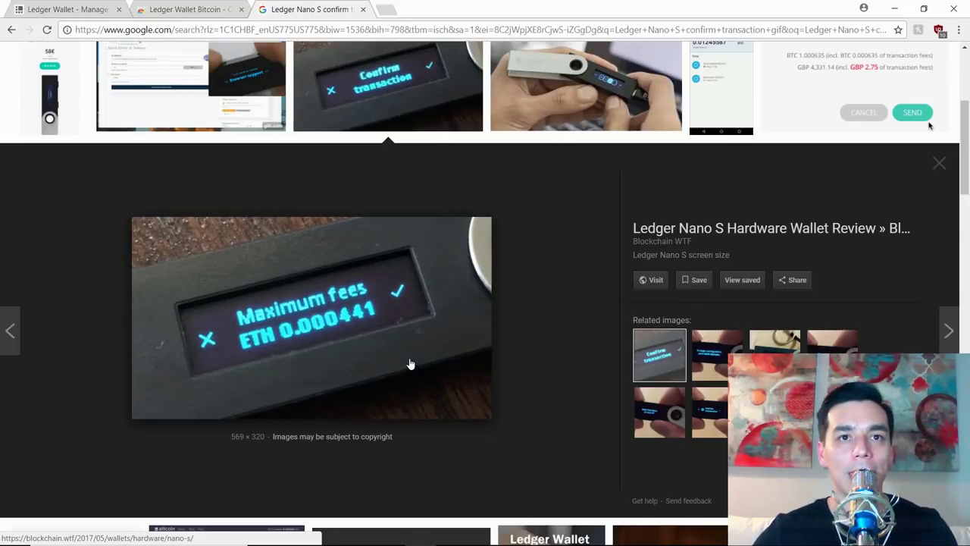
{"action": "left_click", "coordinate": [152, 10]}
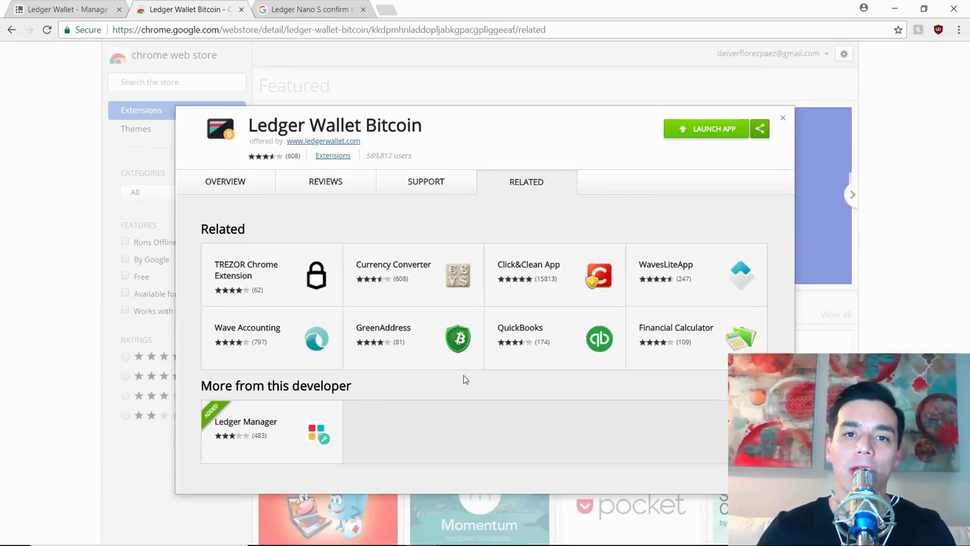
- Return to the Ledger website and open the Ledger Manager page from the management apps
{"action": "left_click", "coordinate": [88, 10]}
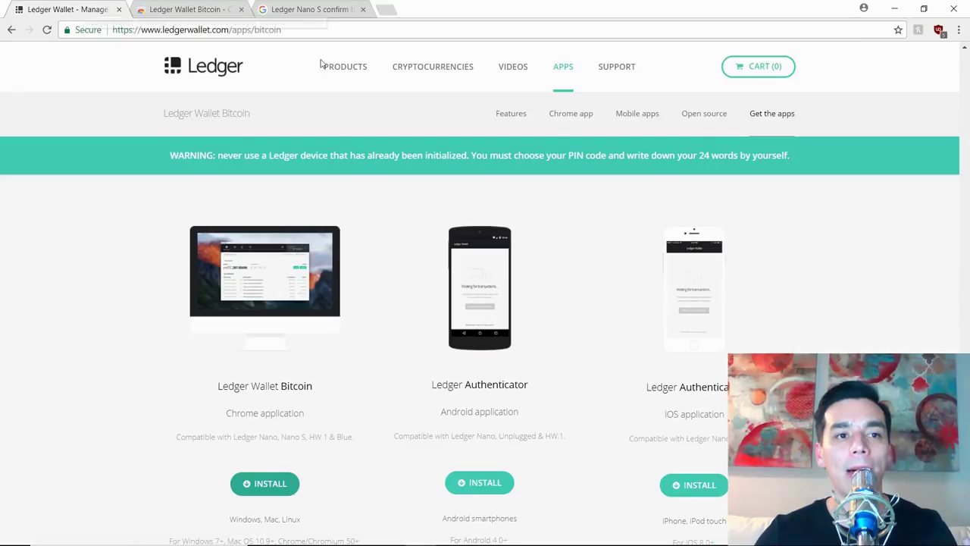
{"action": "left_click", "coordinate": [562, 67]}
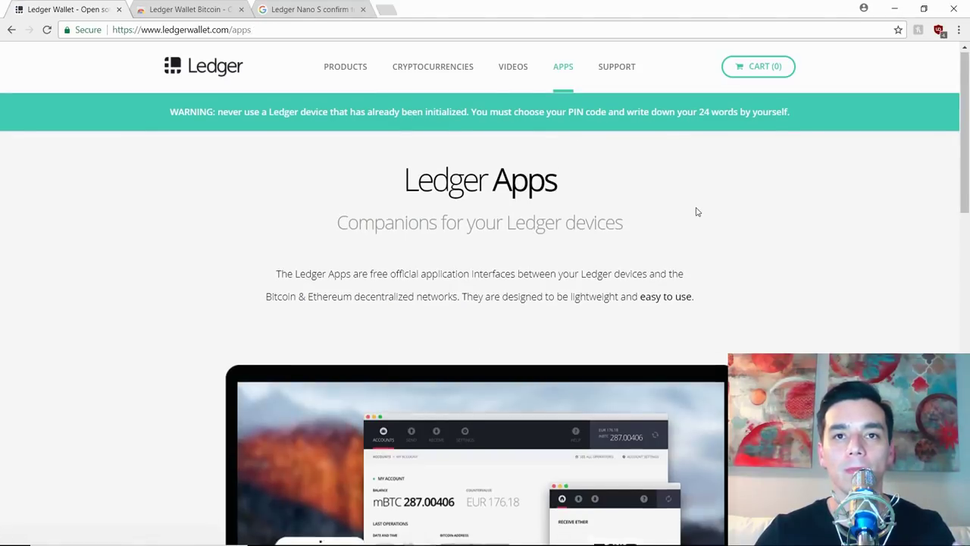
{"action": "scroll", "coordinate": [698, 212], "scroll_direction": "down", "scroll_amount": 10}
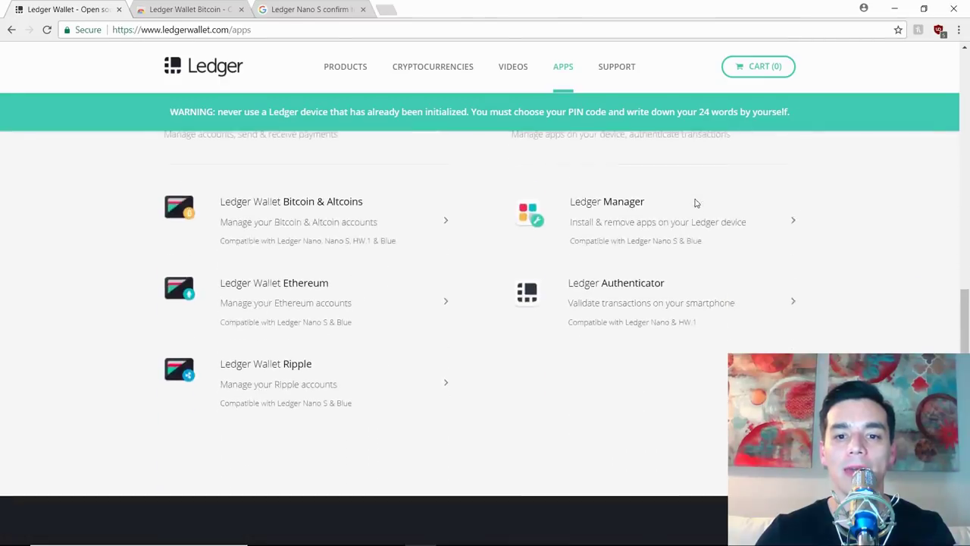
{"action": "scroll", "coordinate": [696, 202], "scroll_direction": "down", "scroll_amount": 1}
{"action": "scroll", "coordinate": [667, 227], "scroll_direction": "up", "scroll_amount": 2}
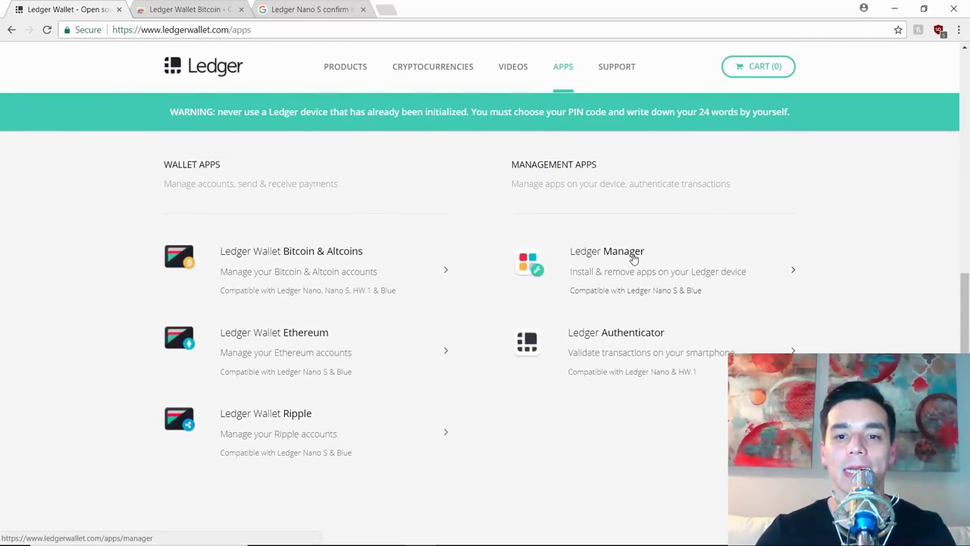
{"action": "left_click", "coordinate": [634, 259]}
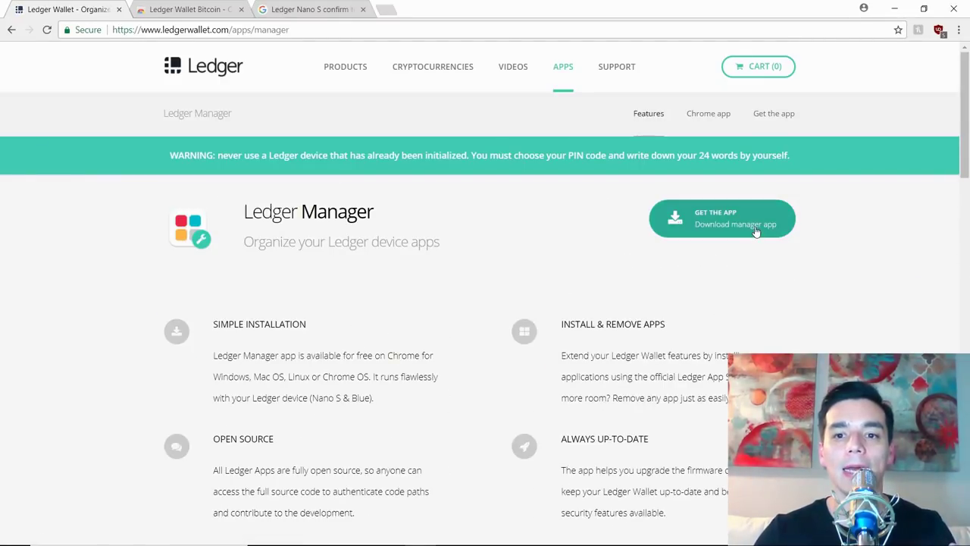
- Go to the Manager app download and open the Chrome application's store listing
{"action": "left_click", "coordinate": [754, 228]}
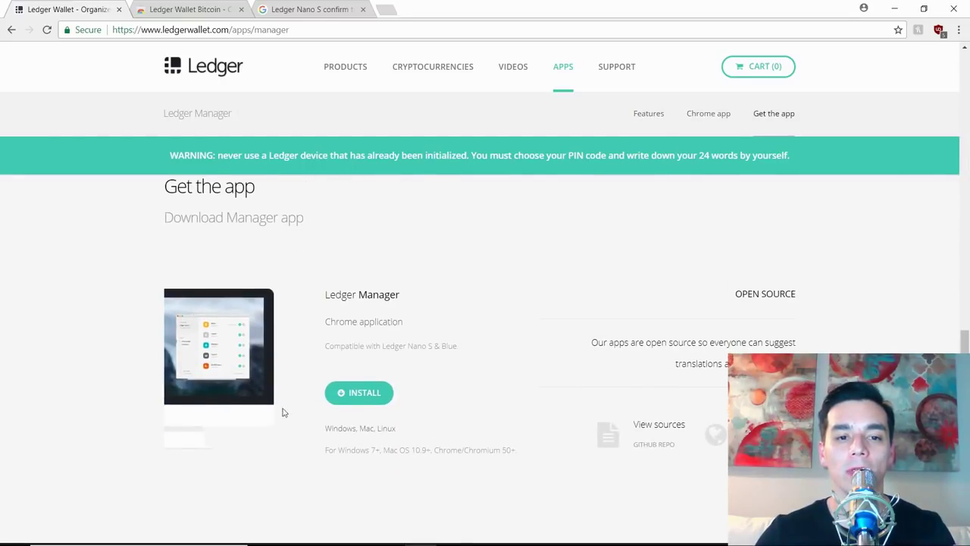
{"action": "scroll", "coordinate": [413, 356], "scroll_direction": "down", "scroll_amount": 1}
{"action": "left_click", "coordinate": [382, 331]}
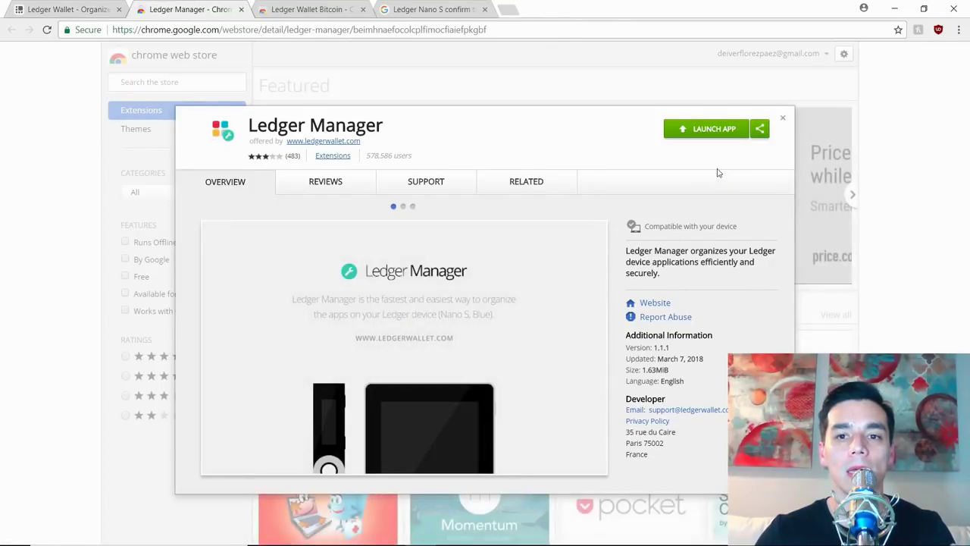
- Launch Ledger Manager and browse the applications offered for the Ledger Nano S
{"action": "left_click", "coordinate": [721, 134]}
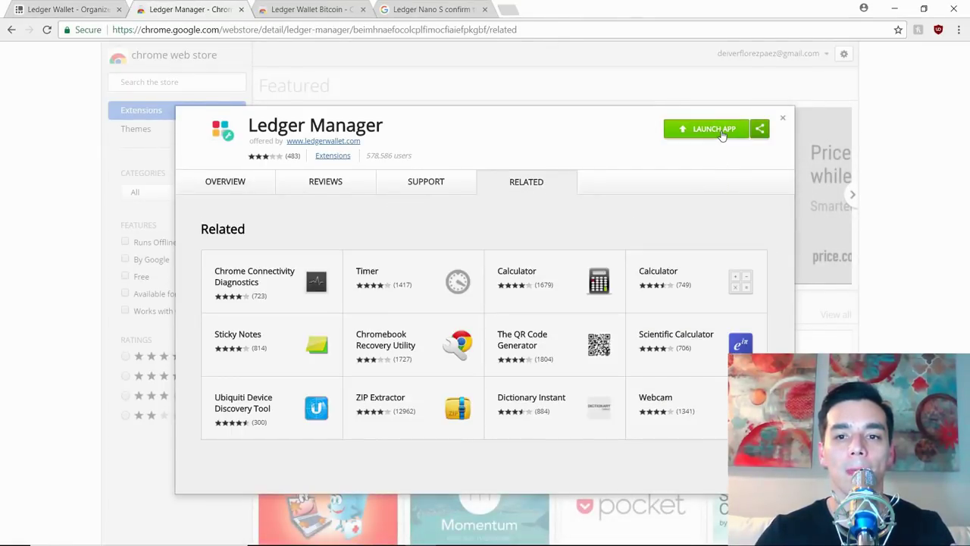
{"action": "left_click", "coordinate": [717, 137]}
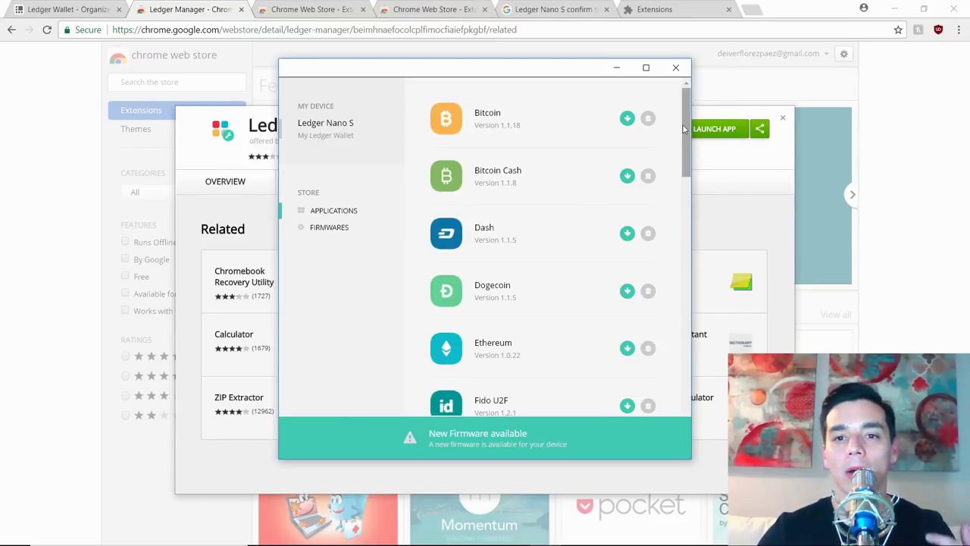
{"action": "scroll", "coordinate": [680, 131], "scroll_direction": "down", "scroll_amount": 1}
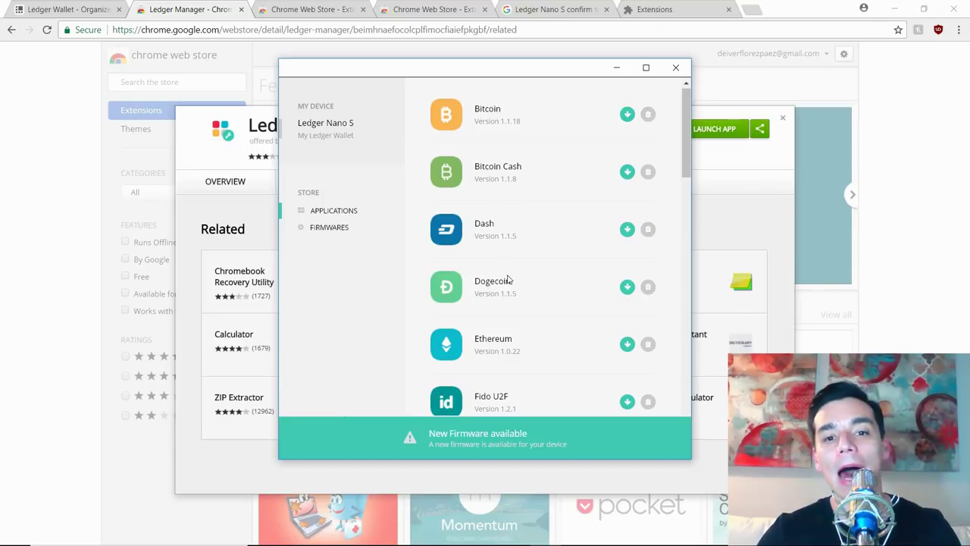
{"action": "scroll", "coordinate": [521, 283], "scroll_direction": "down", "scroll_amount": 1}
{"action": "scroll", "coordinate": [521, 282], "scroll_direction": "down", "scroll_amount": 4}
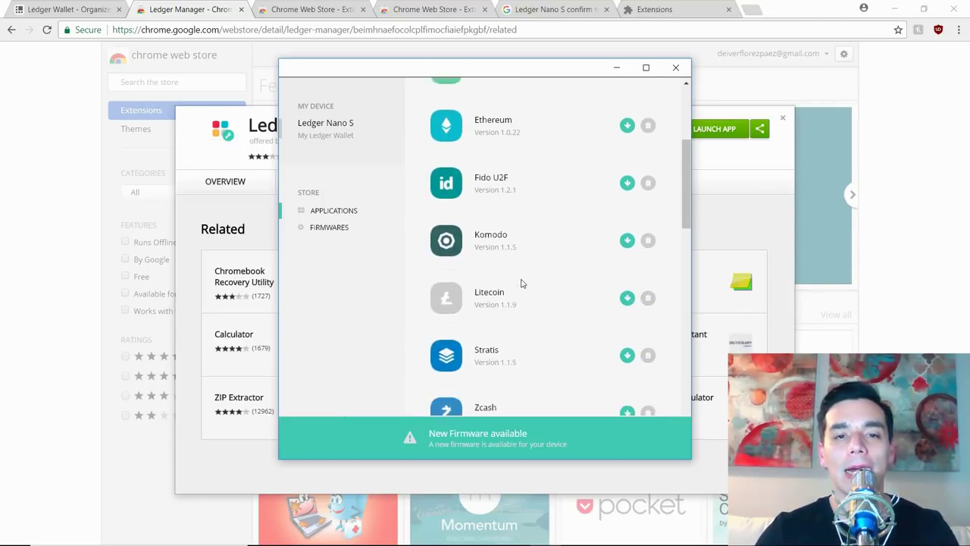
{"action": "scroll", "coordinate": [505, 260], "scroll_direction": "down", "scroll_amount": 3}
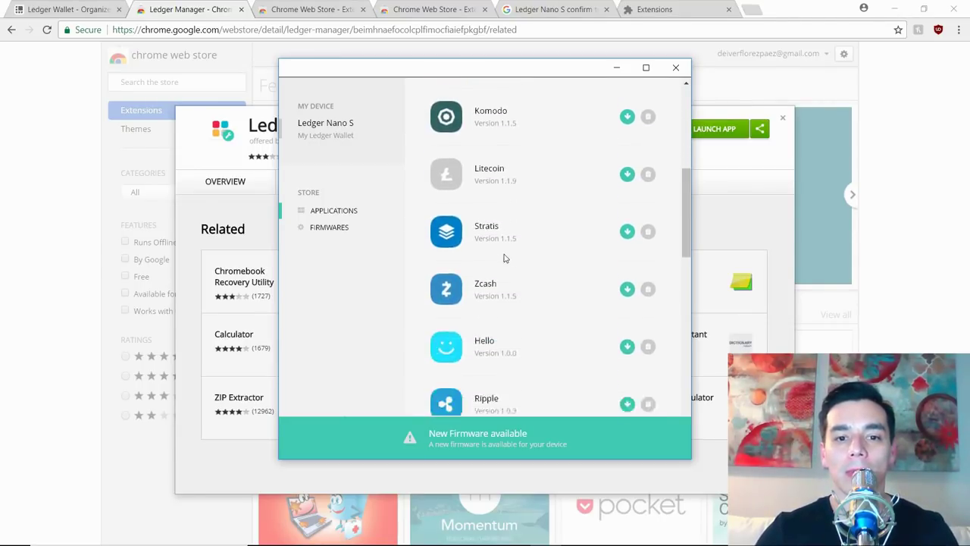
- Find Litecoin among the applications for the Ledger Nano S and start its installation, and return to the Ledger website's Manager page
{"action": "scroll", "coordinate": [506, 260], "scroll_direction": "down", "scroll_amount": 8}
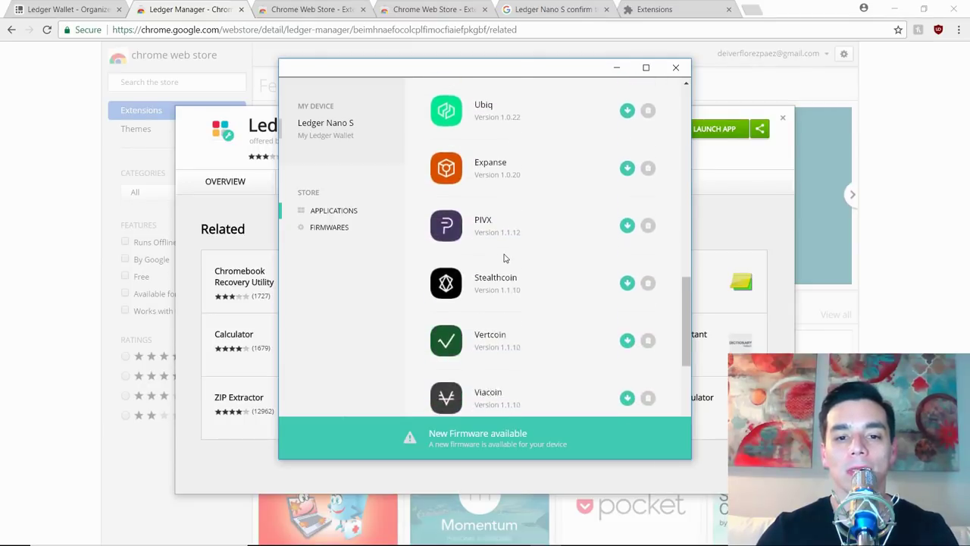
{"action": "scroll", "coordinate": [505, 260], "scroll_direction": "down", "scroll_amount": 2}
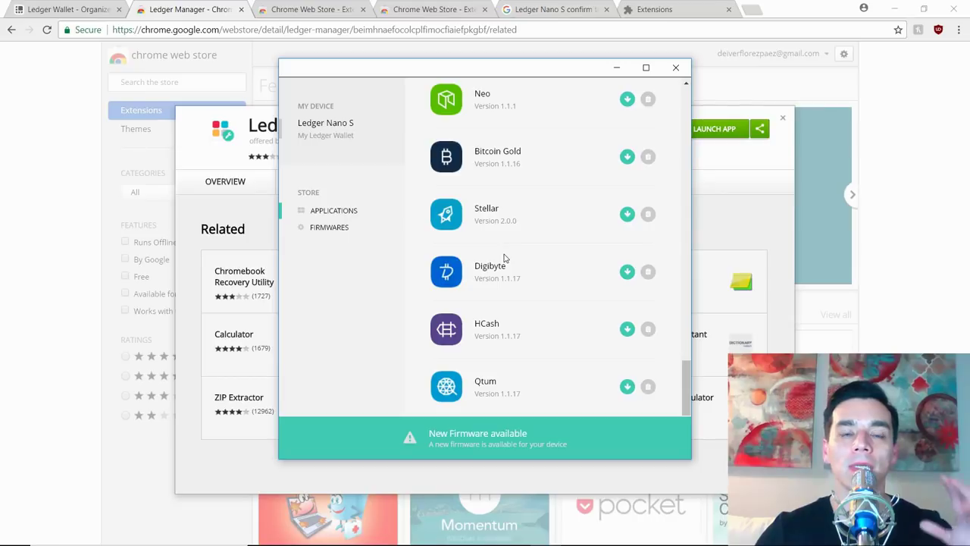
{"action": "scroll", "coordinate": [506, 260], "scroll_direction": "up", "scroll_amount": 8}
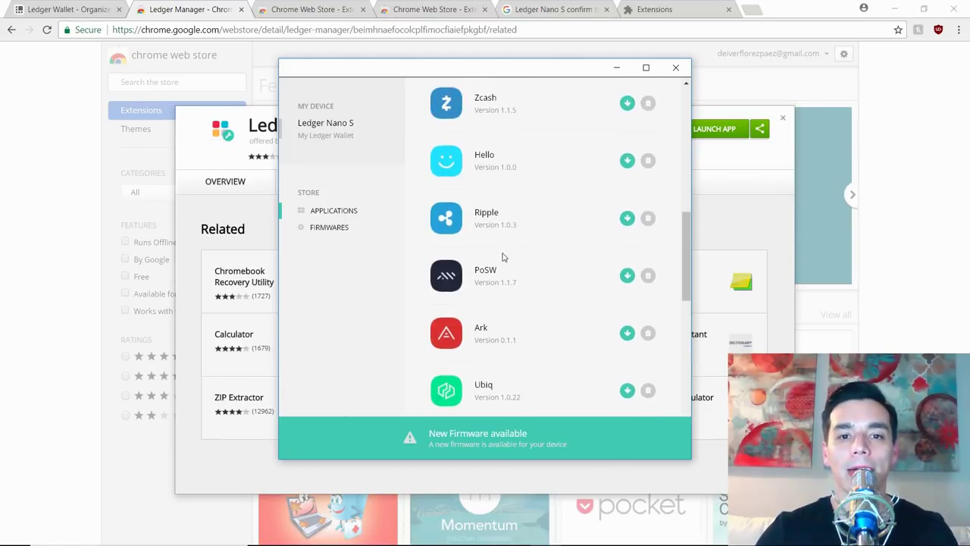
{"action": "scroll", "coordinate": [502, 258], "scroll_direction": "up", "scroll_amount": 9}
{"action": "scroll", "coordinate": [501, 259], "scroll_direction": "down", "scroll_amount": 4}
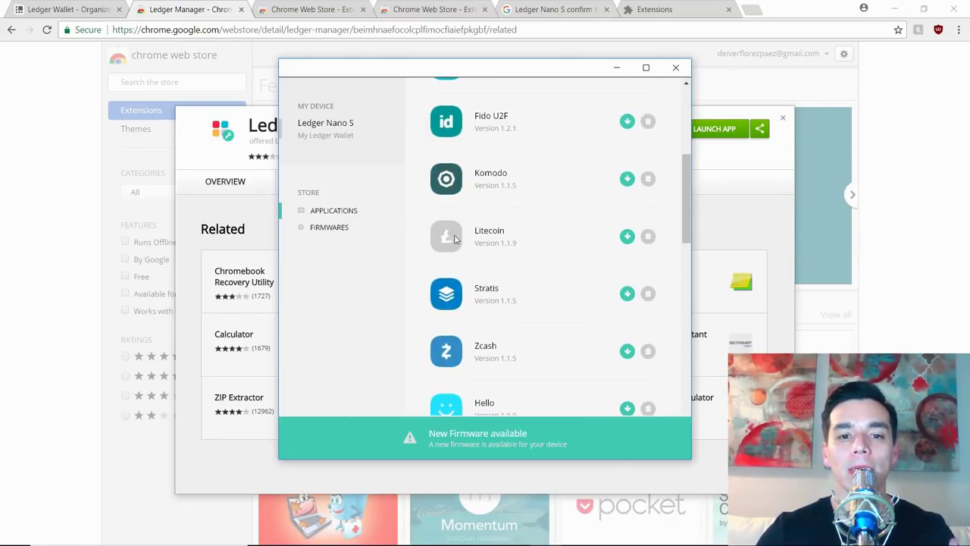
{"action": "left_click", "coordinate": [628, 237]}
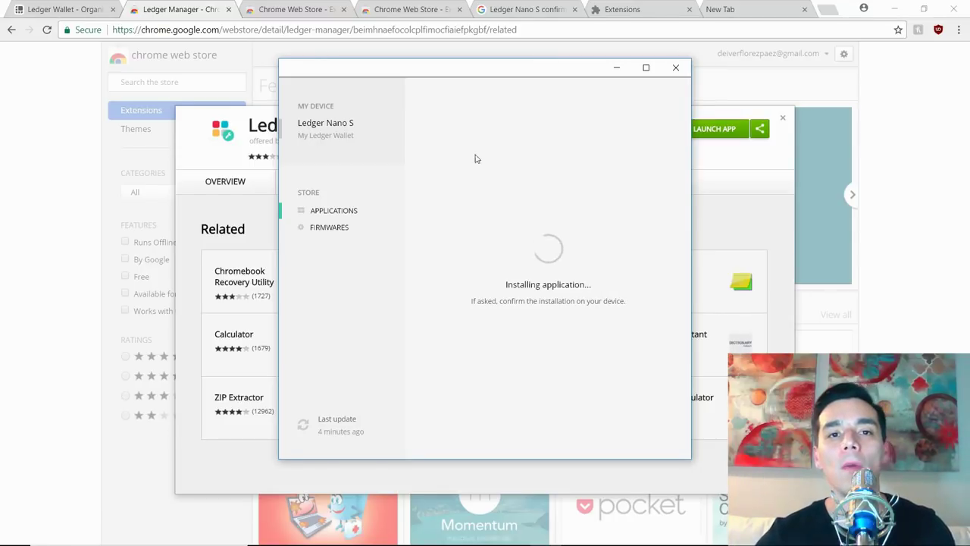
{"action": "left_click", "coordinate": [73, 7]}
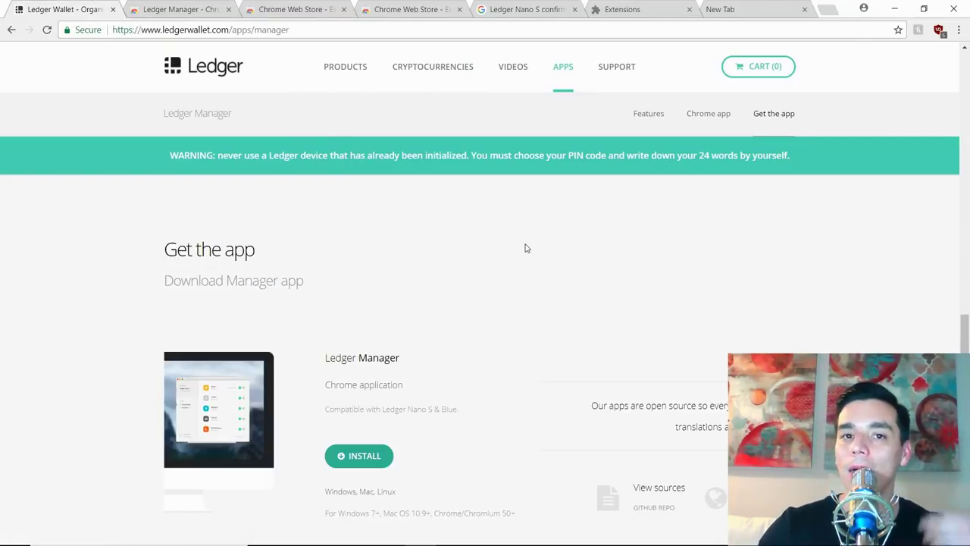